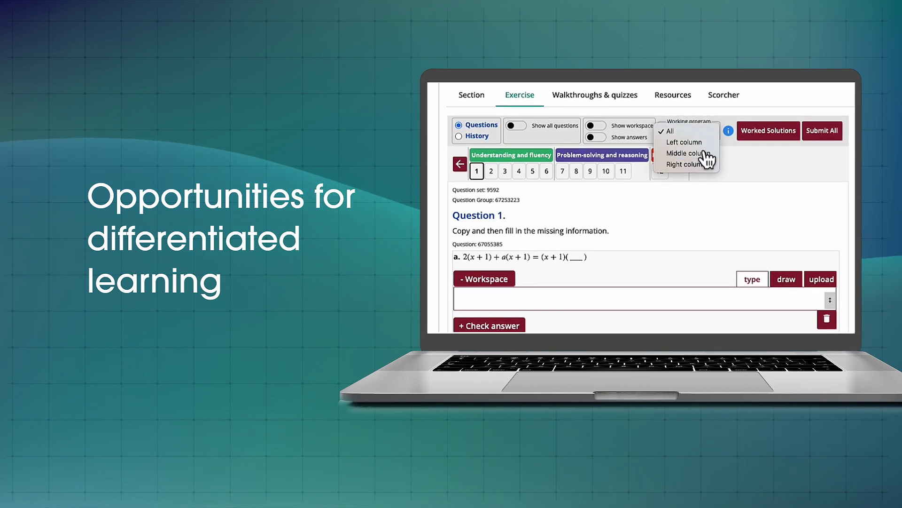
- Filter the exercise to the Middle column working program, starting at Question 3
click(707, 154)
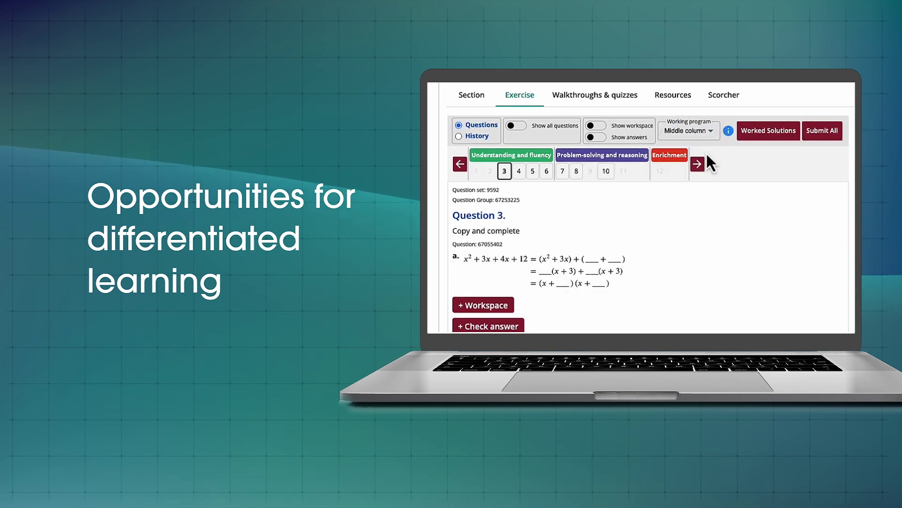